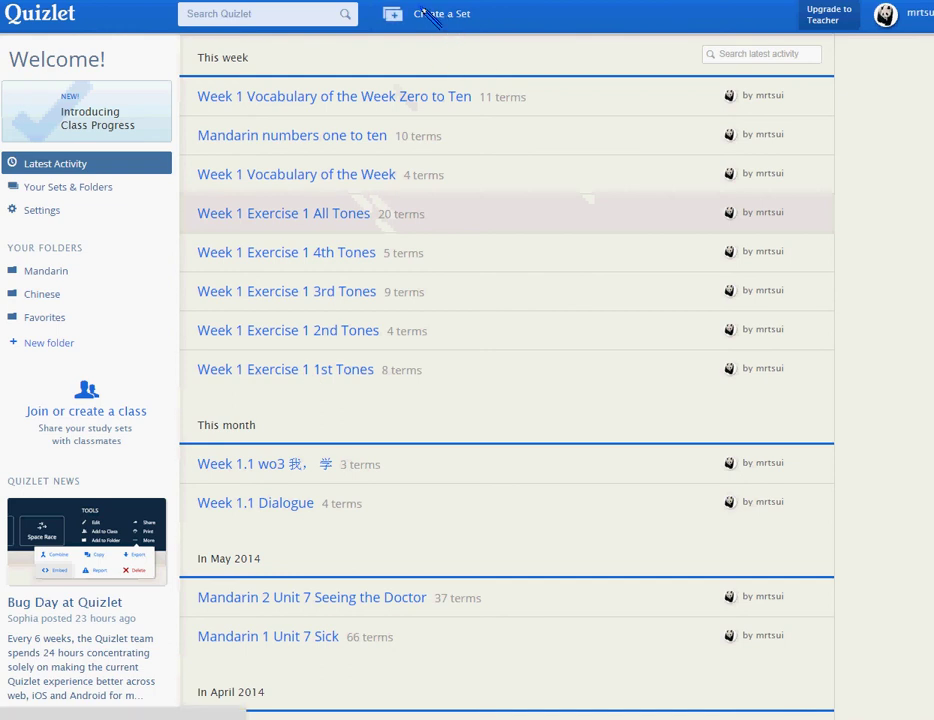
# - Start a new Quizlet study set with Create a Set from the top bar
pyautogui.click(430, 15)
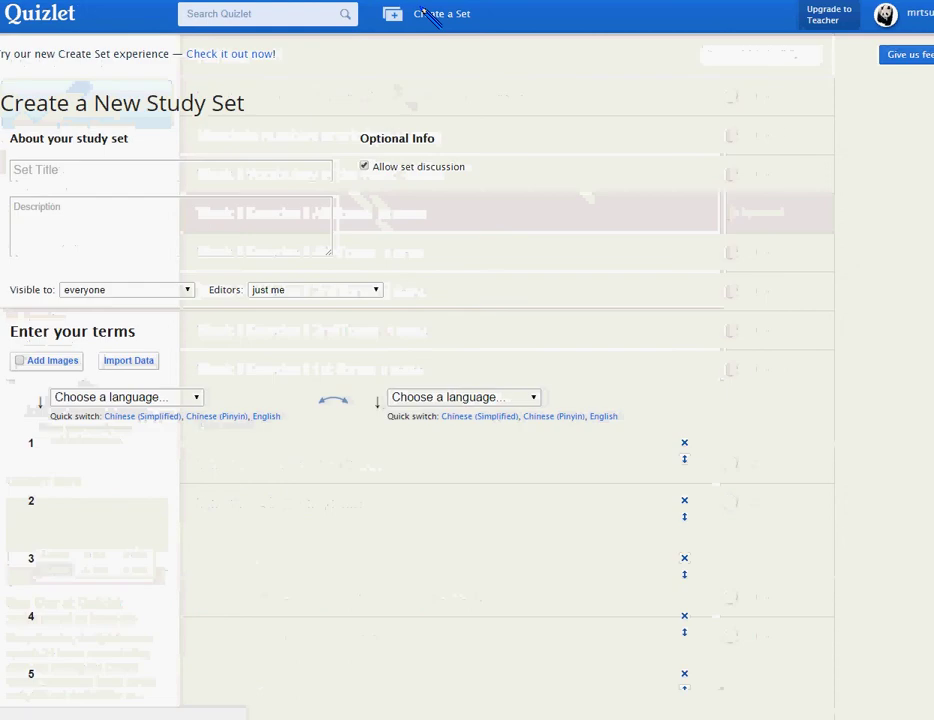
# - Title the set 'Week 2 Vocabulary' and place the cursor in the first term box
pyautogui.click(160, 170)
pyautogui.write('Week 2 Vocabulary')
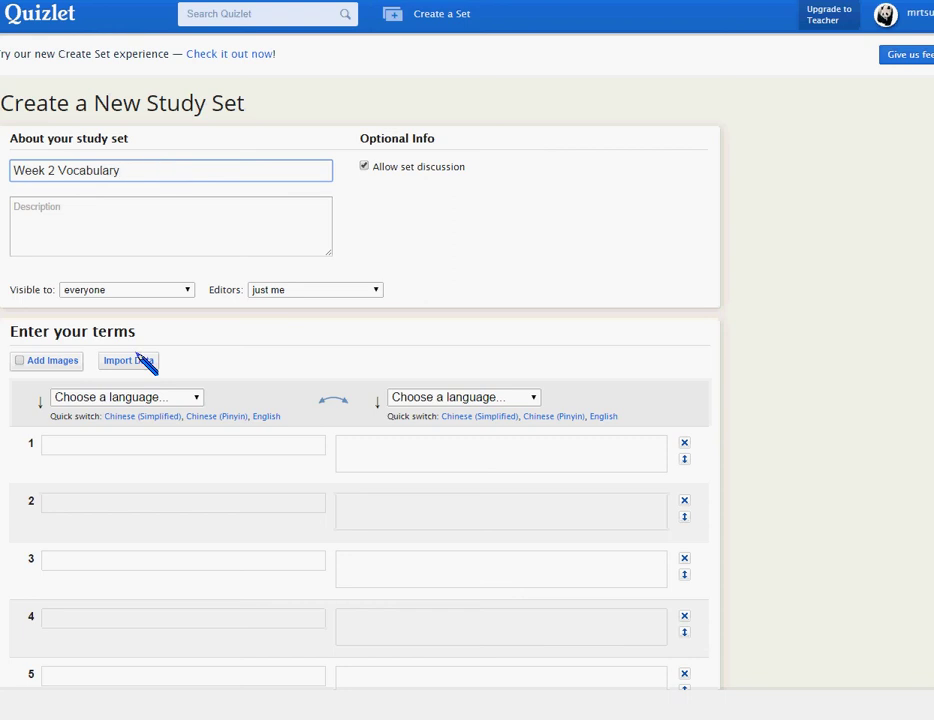
pyautogui.scroll(-1, 140, 362)
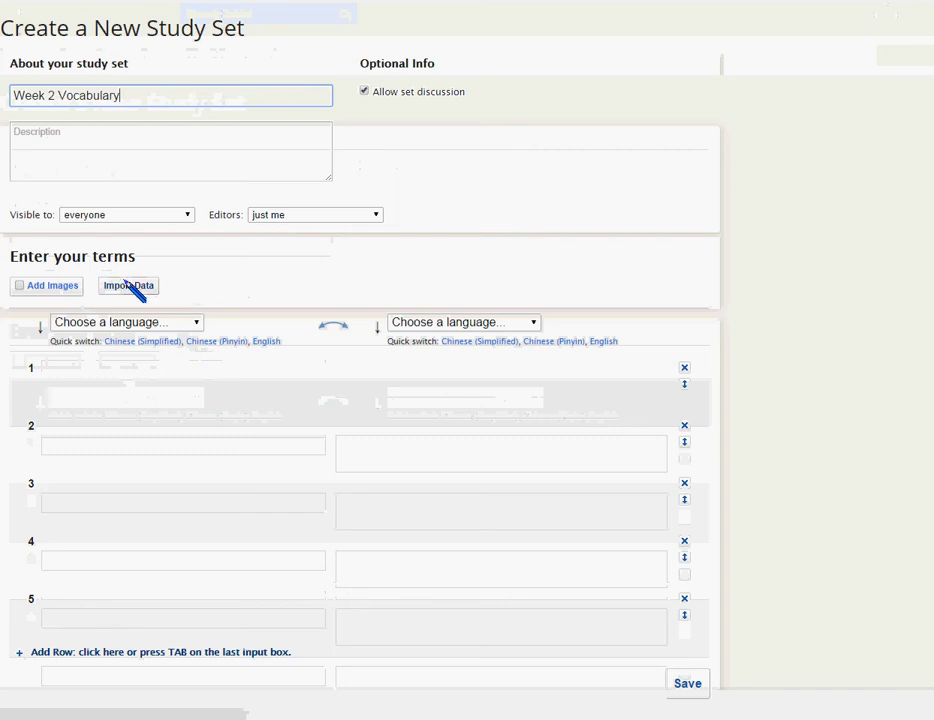
pyautogui.click(129, 372)
pyautogui.scroll(-1, 168, 388)
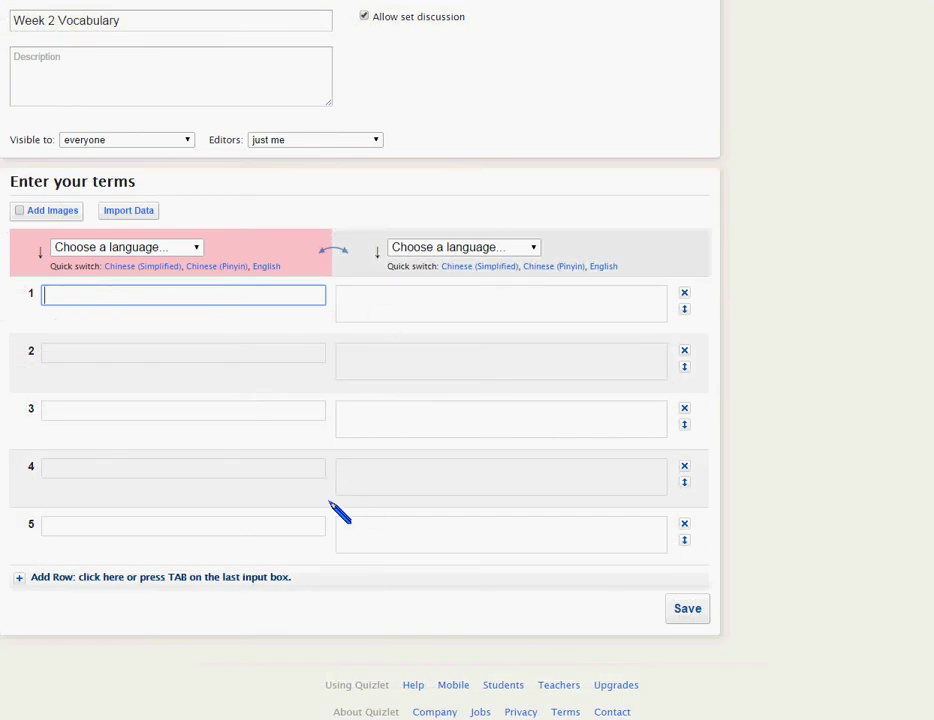
# - Open Import Data, focus the paste box, and switch to the course vocabulary page
pyautogui.click(130, 212)
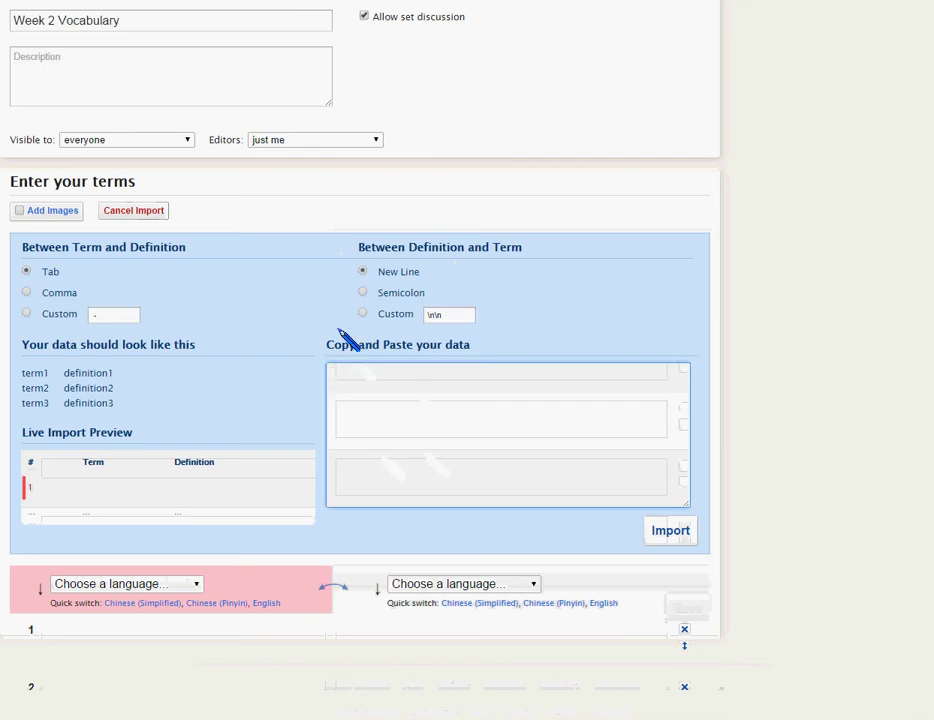
pyautogui.click(378, 370)
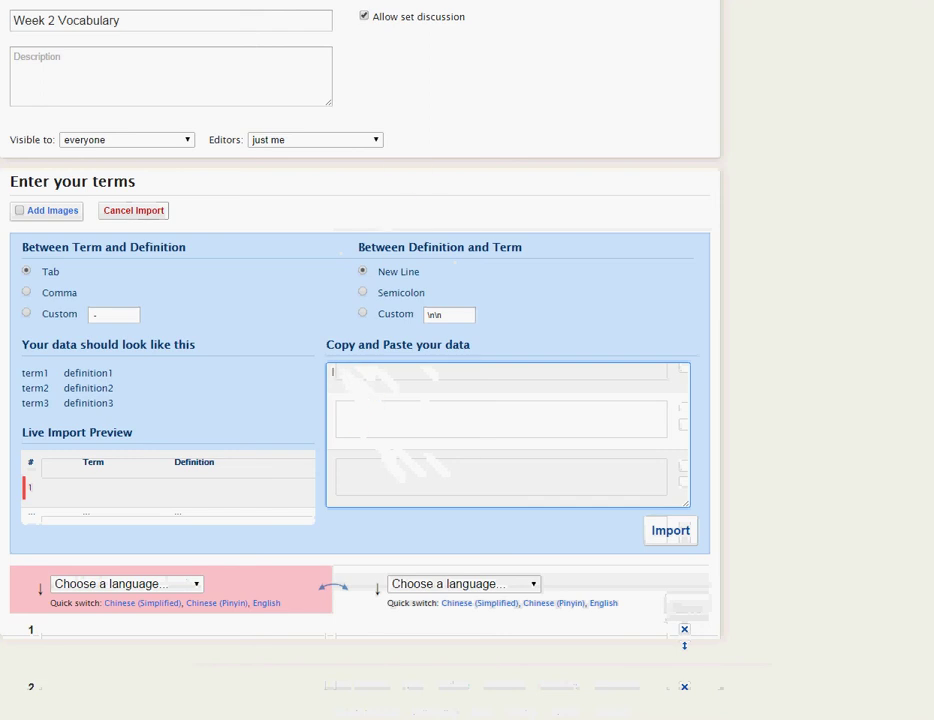
pyautogui.hotkey('alt', 'Tab')
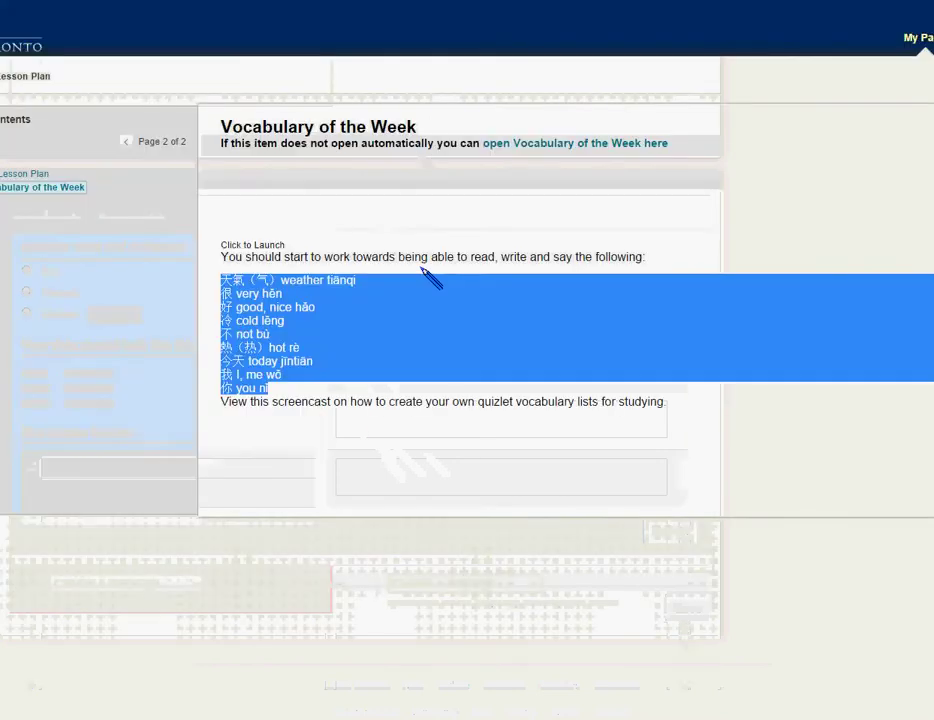
# - Select the nine Vocabulary of the Week lines on the course page
pyautogui.click(354, 271)
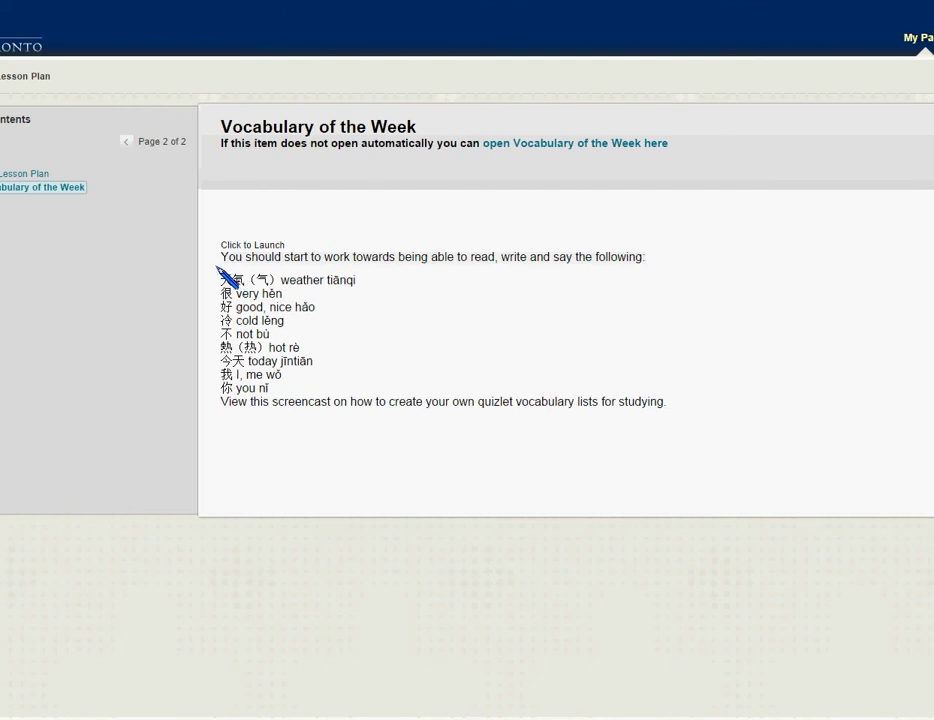
pyautogui.moveTo(216, 275); pyautogui.dragTo(304, 386)
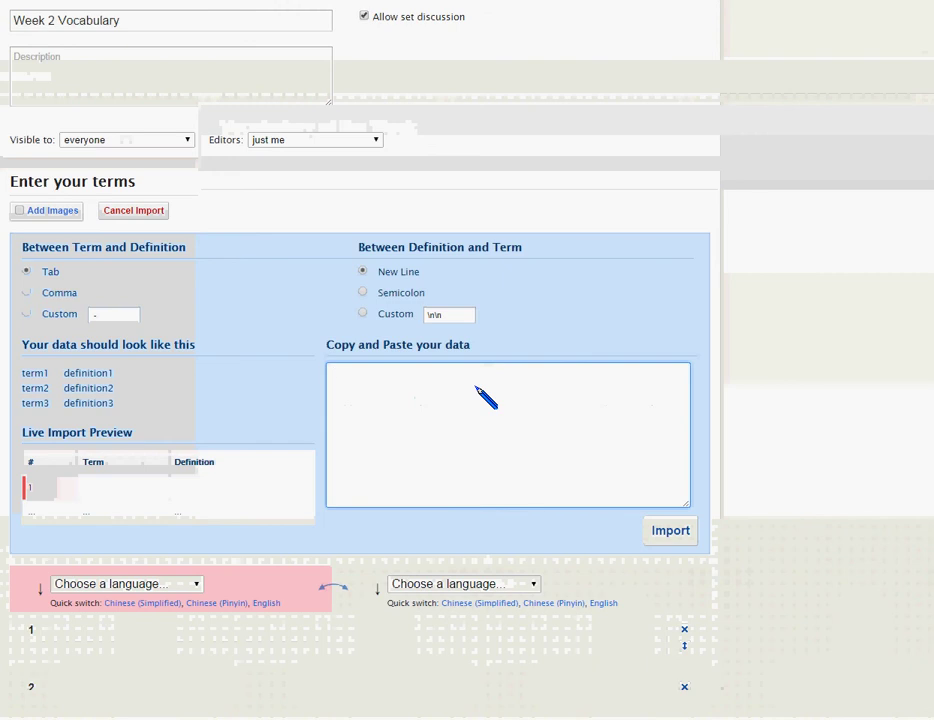
# - Paste the nine vocabulary lines into the import box and choose a Custom separator
pyautogui.write('天氣（气） weather tiānqì 很 very hěn 好 good, nice hǎo 冷 cold lěng 不 not bù 熱（热） hot rè 今天 today jīntiān 我 I, me wǒ 你 you nǐ')
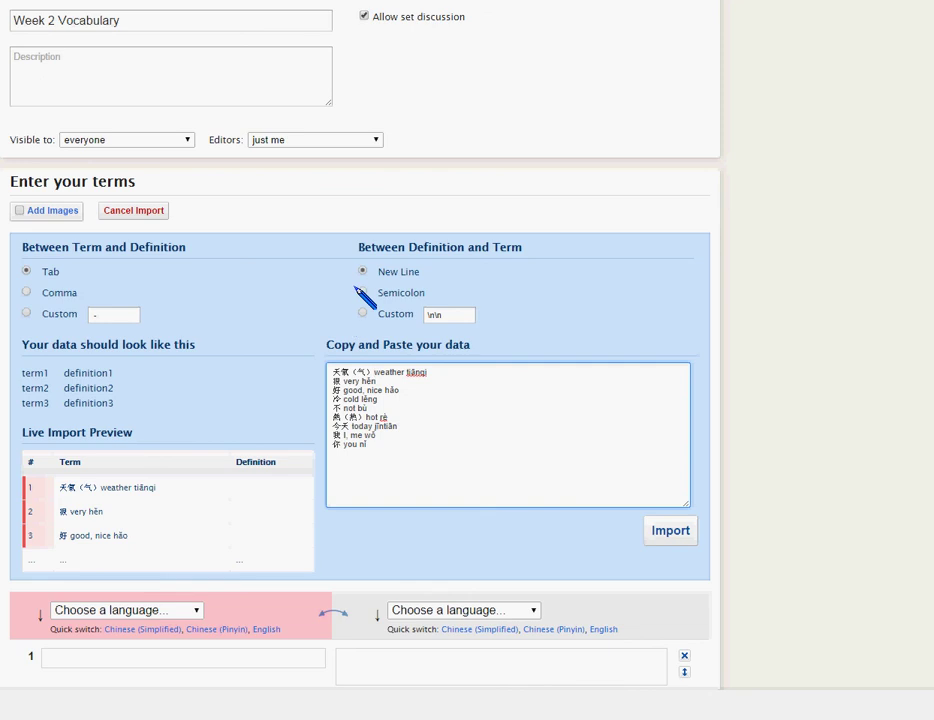
pyautogui.click(26, 313)
# - Replace the custom separator's dash with a space and import the nine pairs
pyautogui.click(106, 312)
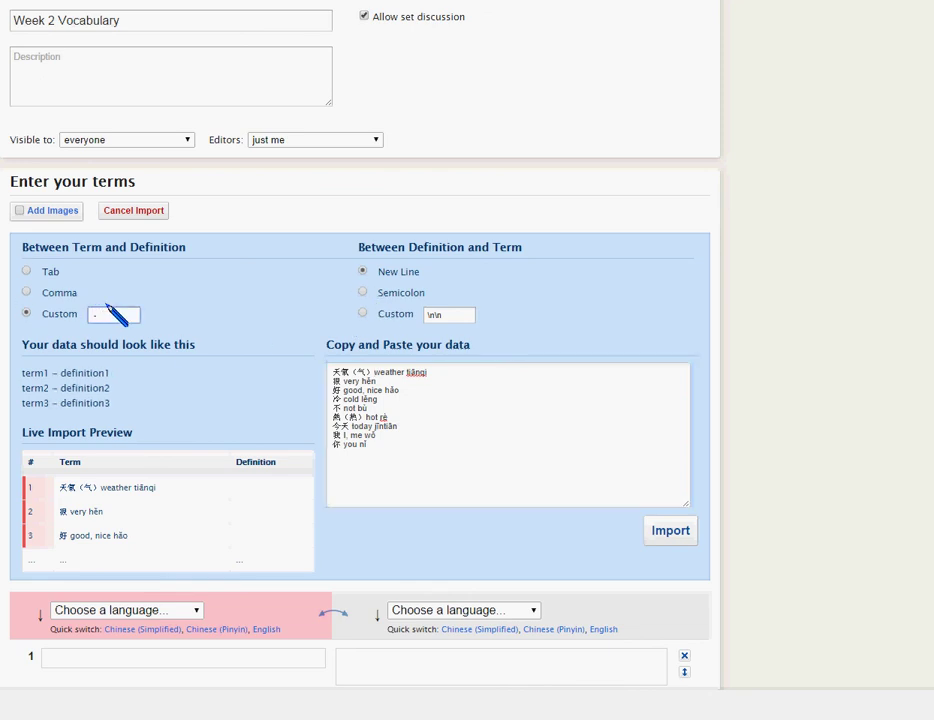
pyautogui.press('BackSpace')
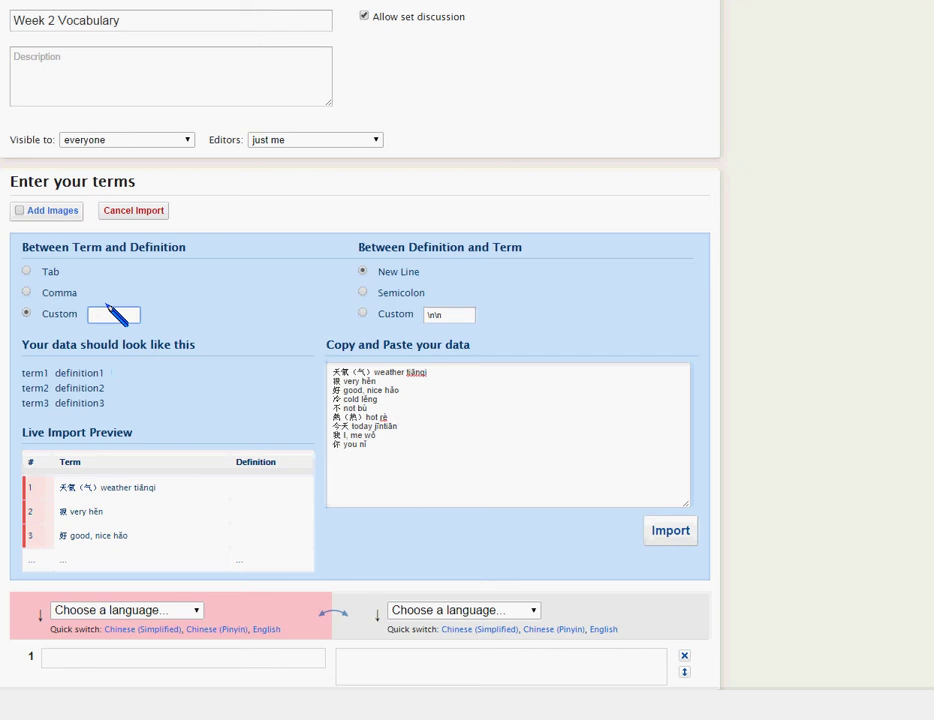
pyautogui.press('BackSpace')
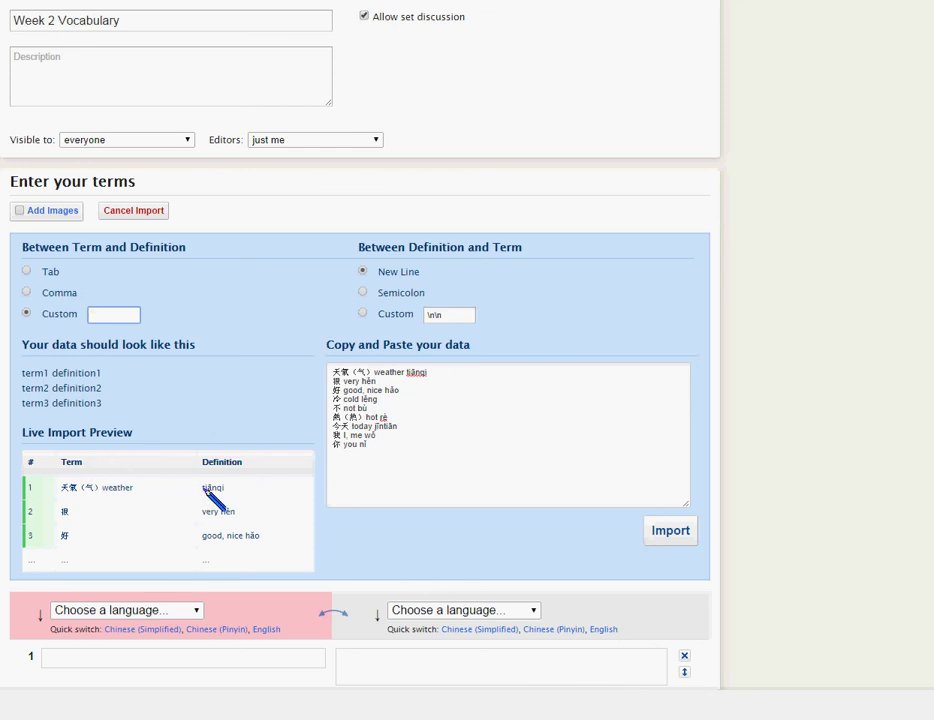
pyautogui.scroll(-1, 490, 435)
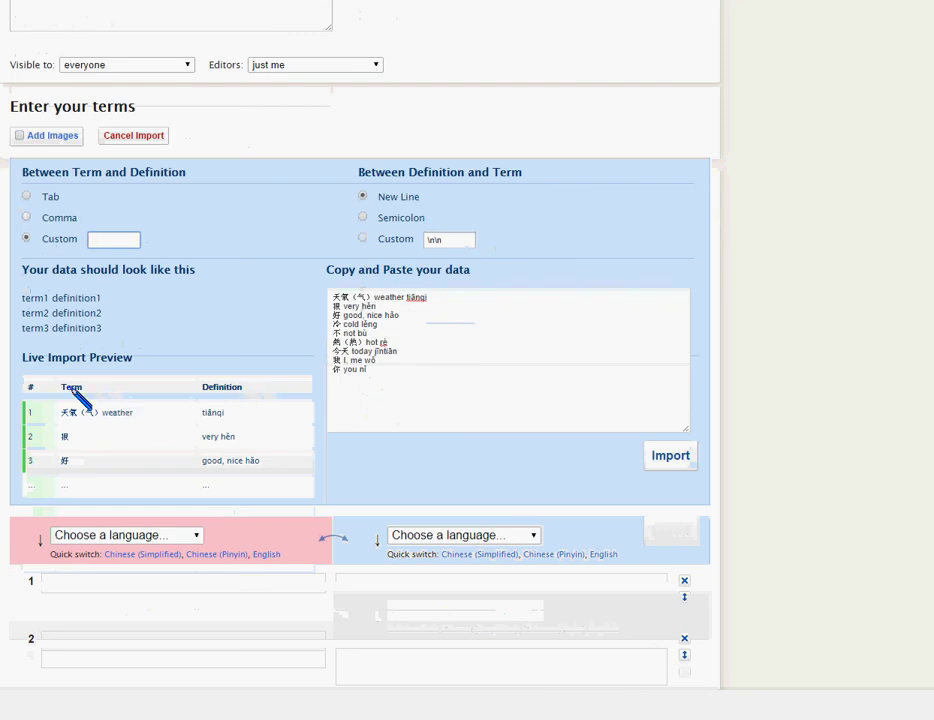
pyautogui.click(656, 452)
pyautogui.scroll(-2, 583, 442)
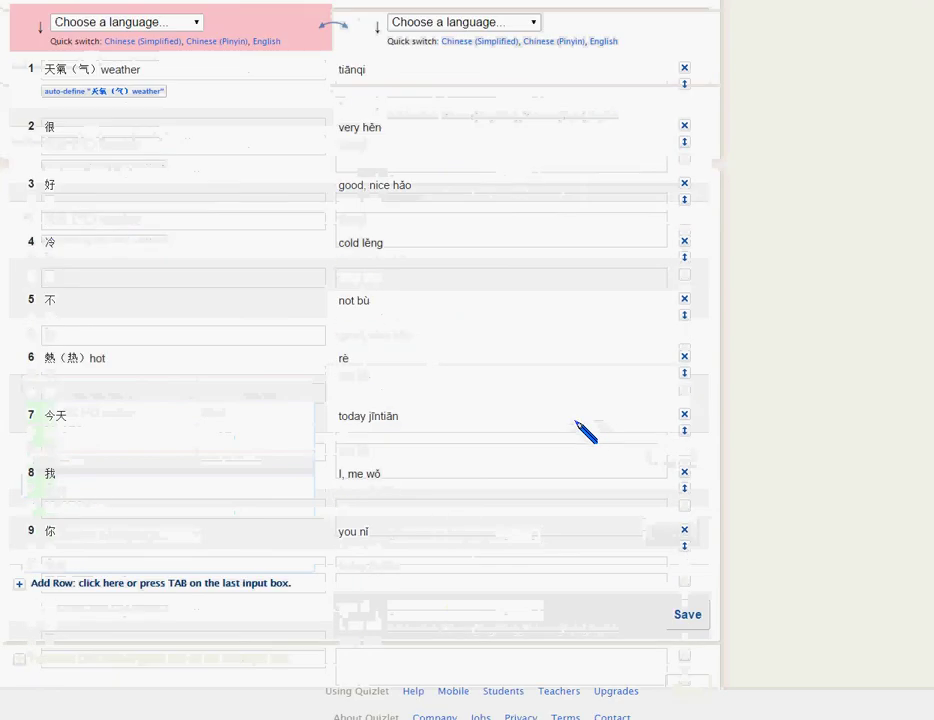
pyautogui.scroll(1, 577, 423)
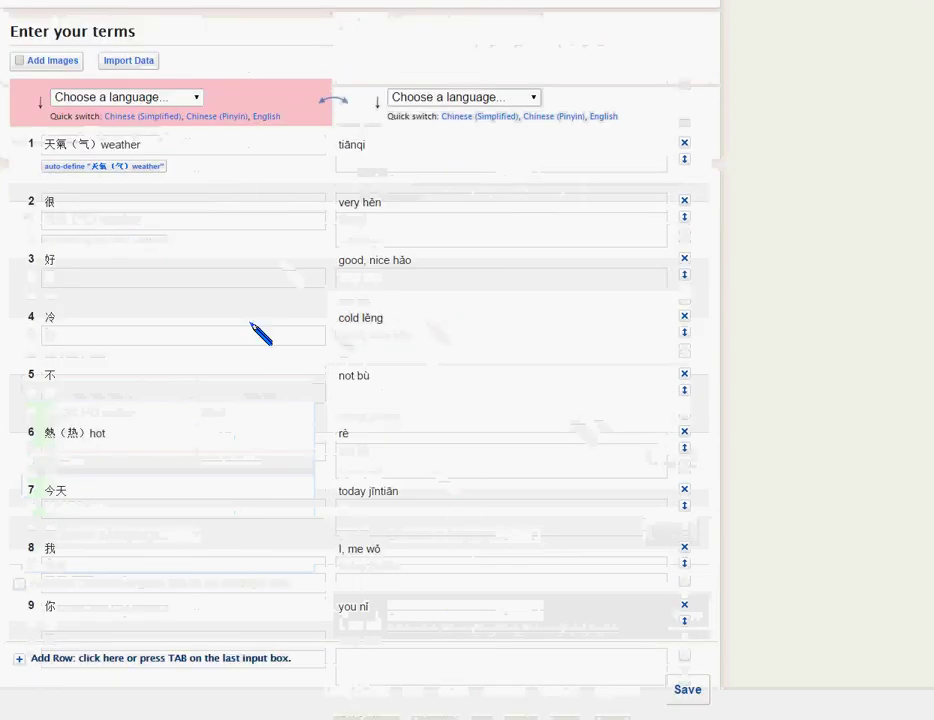
pyautogui.scroll(1, 240, 360)
pyautogui.scroll(-1, 335, 355)
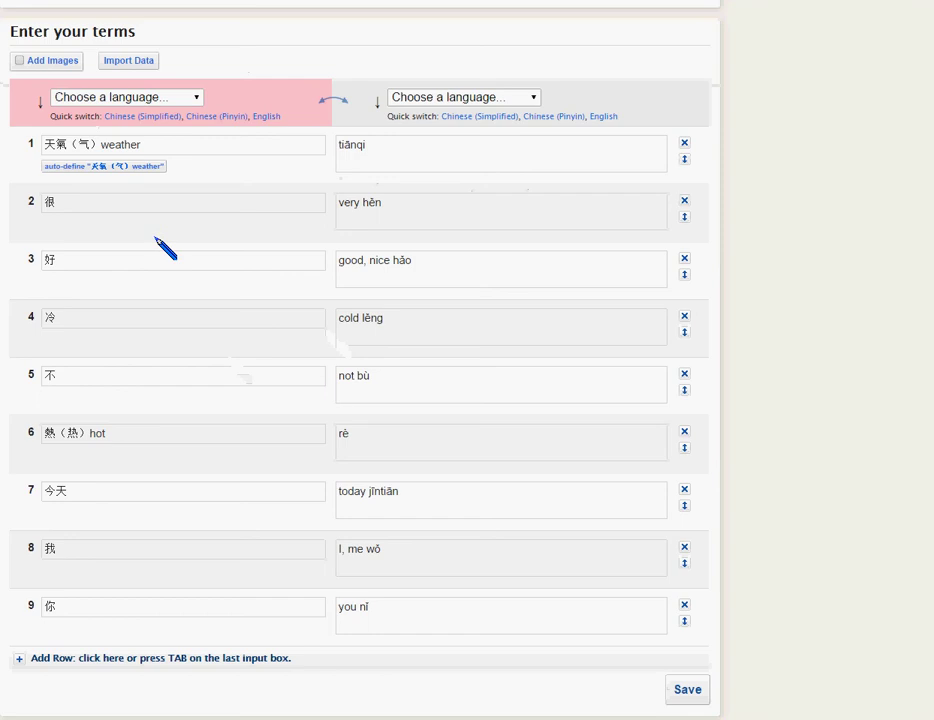
pyautogui.click(153, 145)
pyautogui.moveTo(153, 145); pyautogui.dragTo(101, 146)
pyautogui.hotkey('ctrl', 'c')
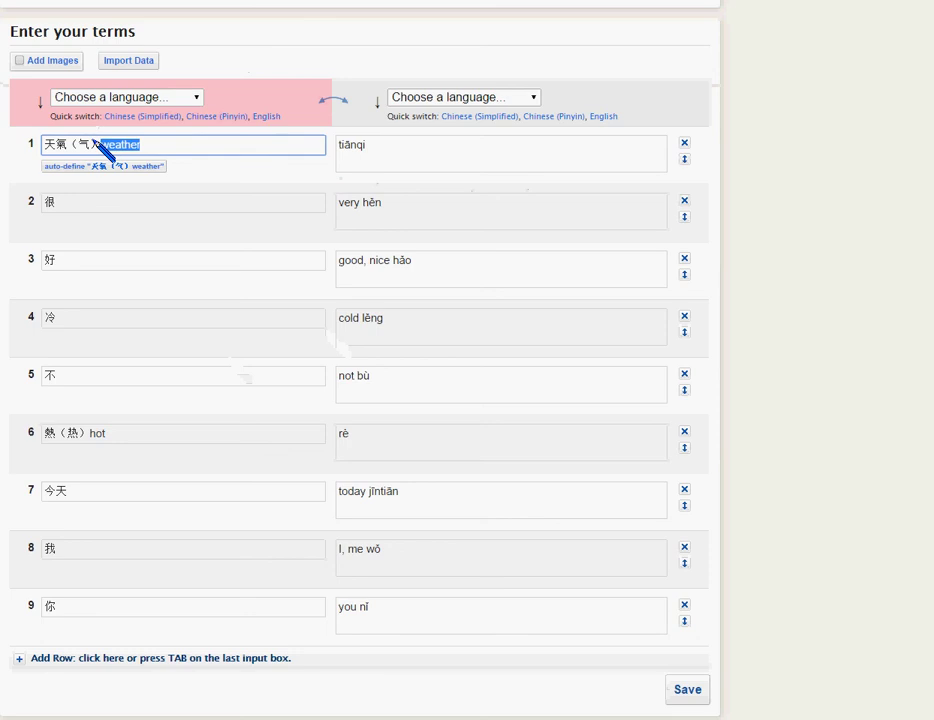
pyautogui.press('BackSpace')
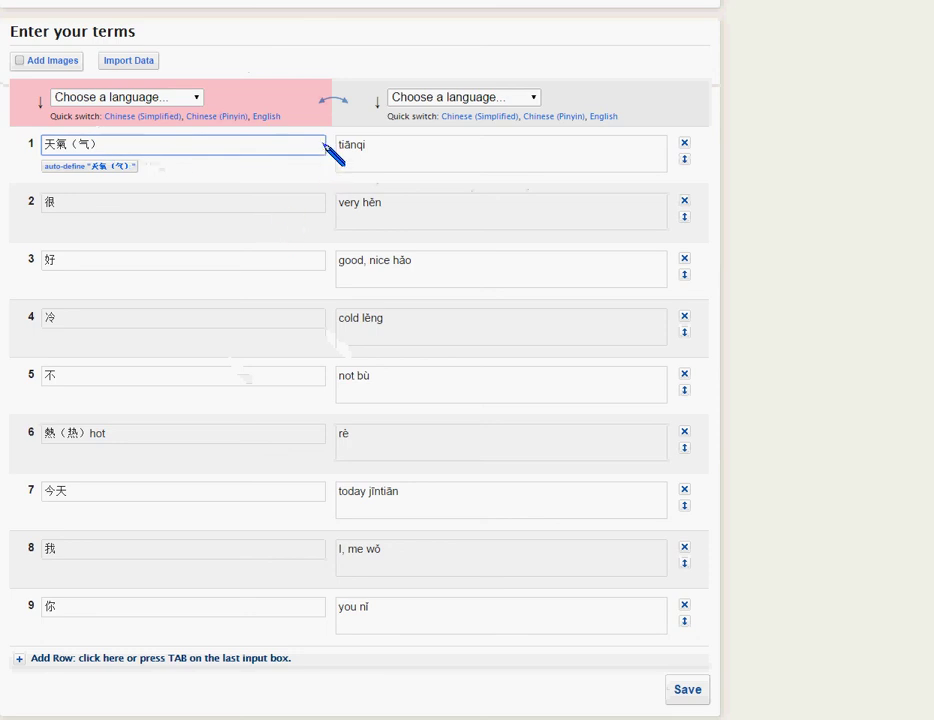
pyautogui.press('Tab')
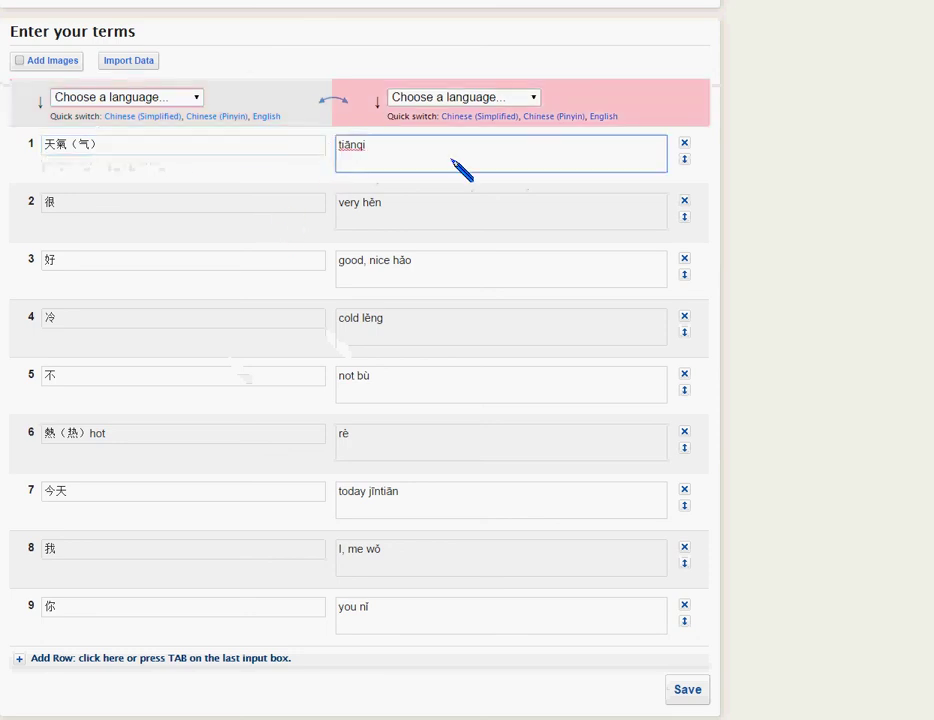
pyautogui.hotkey('ctrl', 'v')
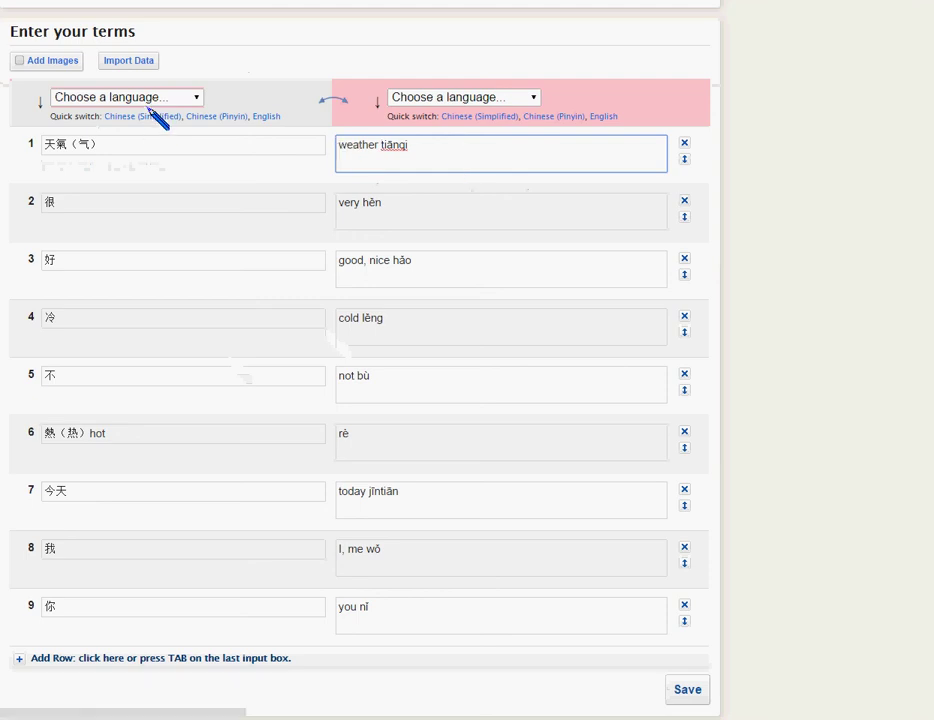
# - Set the term language to Chinese (Traditional) and the definition language to English
pyautogui.click(170, 98)
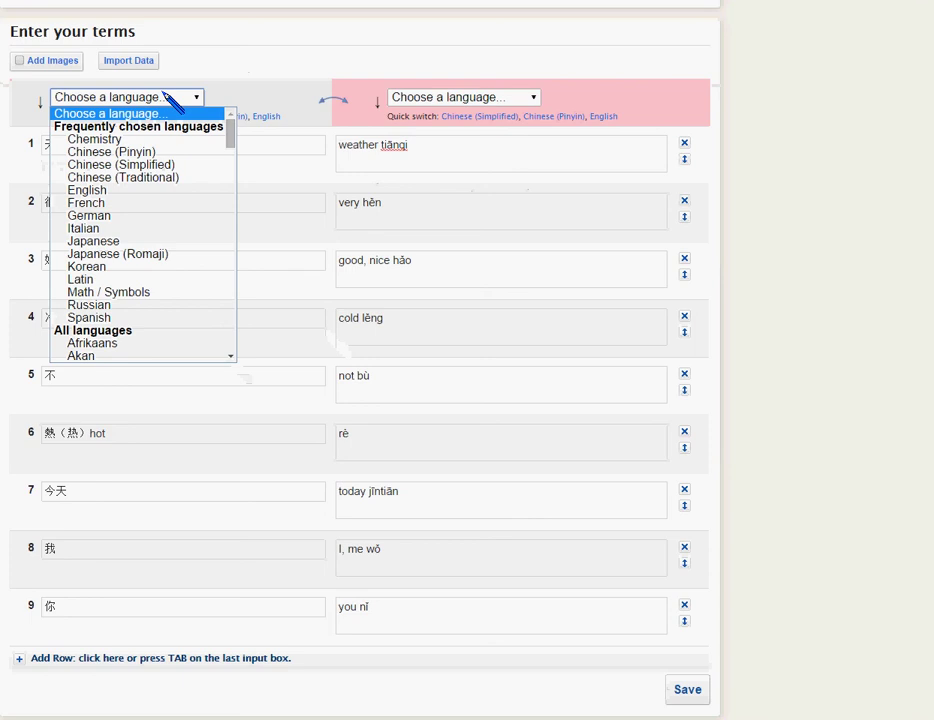
pyautogui.click(160, 178)
pyautogui.scroll(-1, 156, 562)
pyautogui.scroll(1, 170, 530)
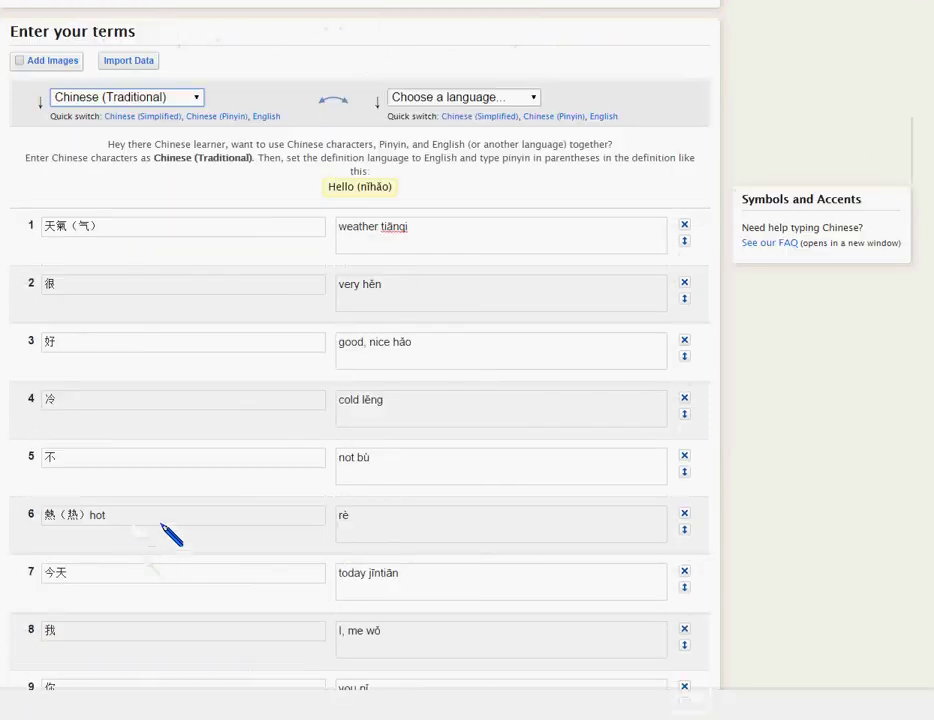
pyautogui.click(421, 223)
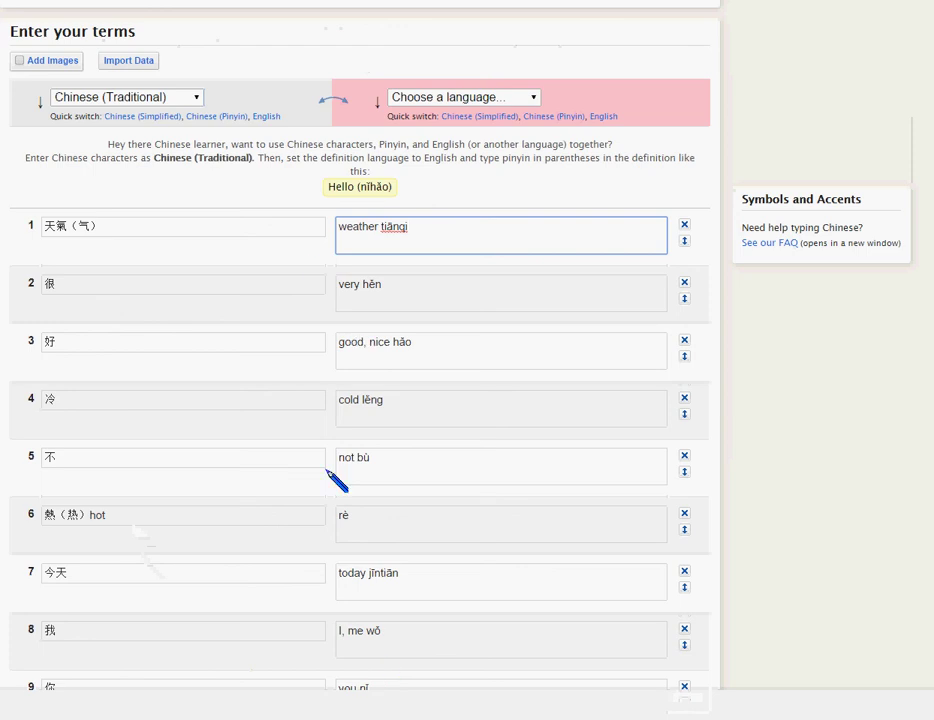
pyautogui.scroll(-1, 383, 420)
pyautogui.scroll(1, 380, 400)
pyautogui.click(506, 96)
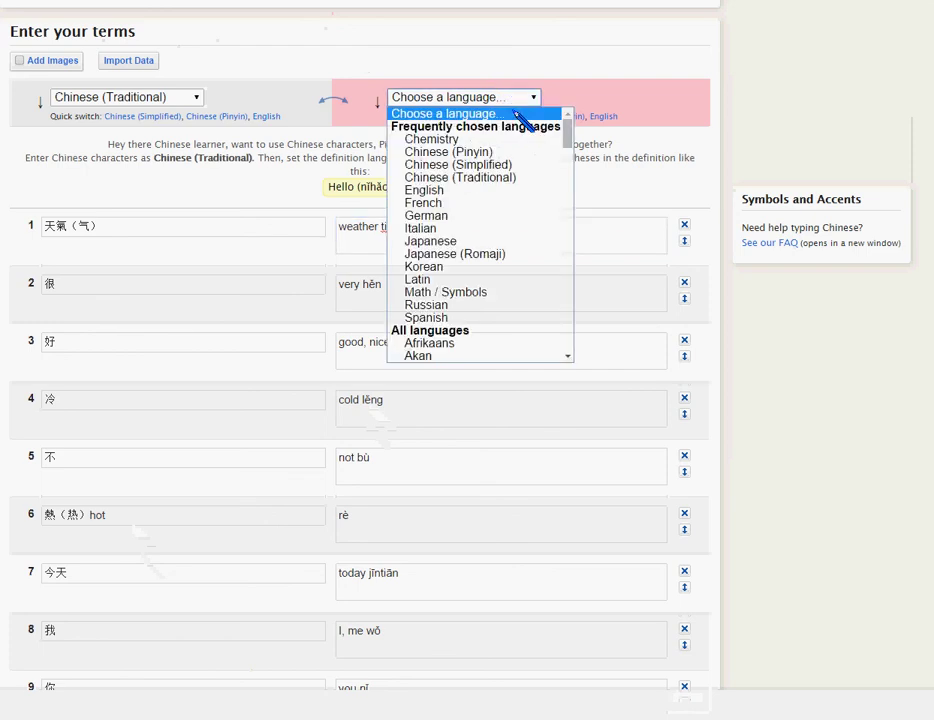
pyautogui.click(428, 190)
pyautogui.click(425, 224)
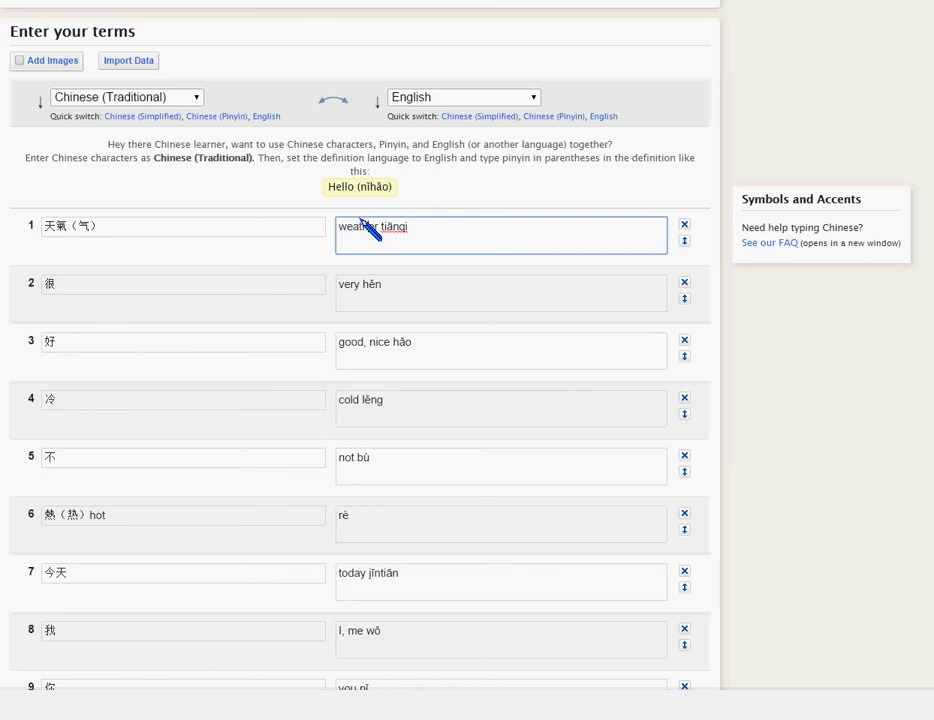
# - Fix row 1's definition to read 'weather (tiānqì)' with the pinyin in parentheses
pyautogui.moveTo(398, 222); pyautogui.dragTo(405, 220)
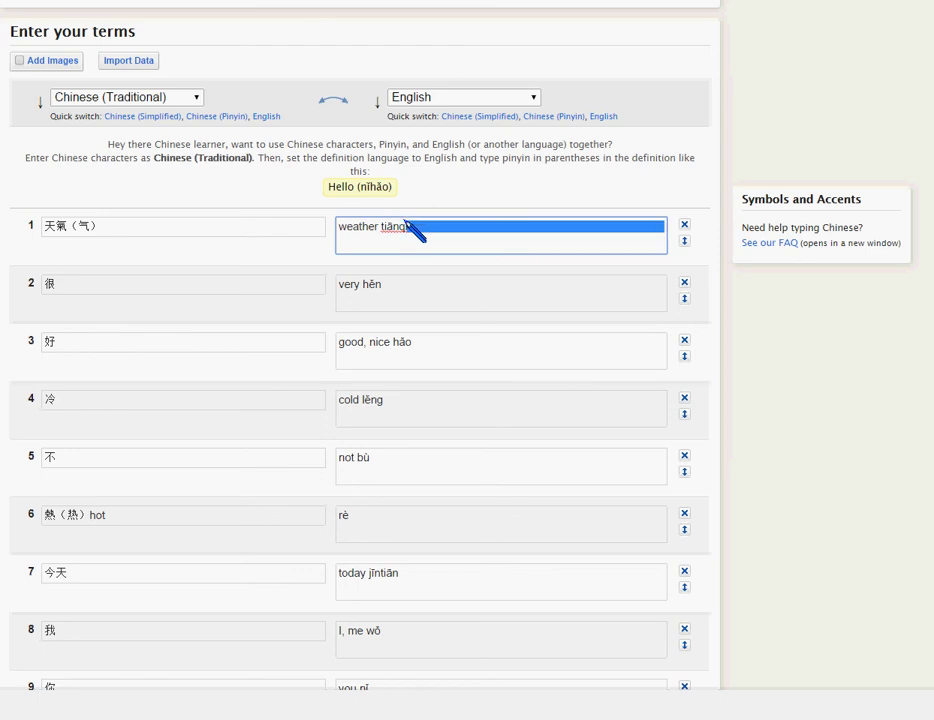
pyautogui.write('i')
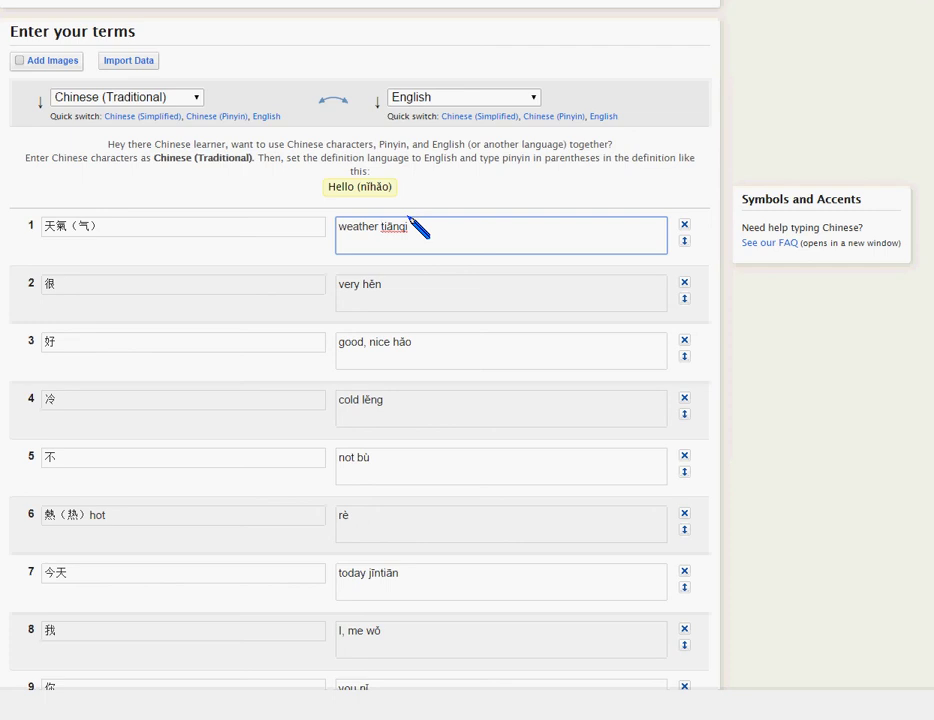
pyautogui.write('(')
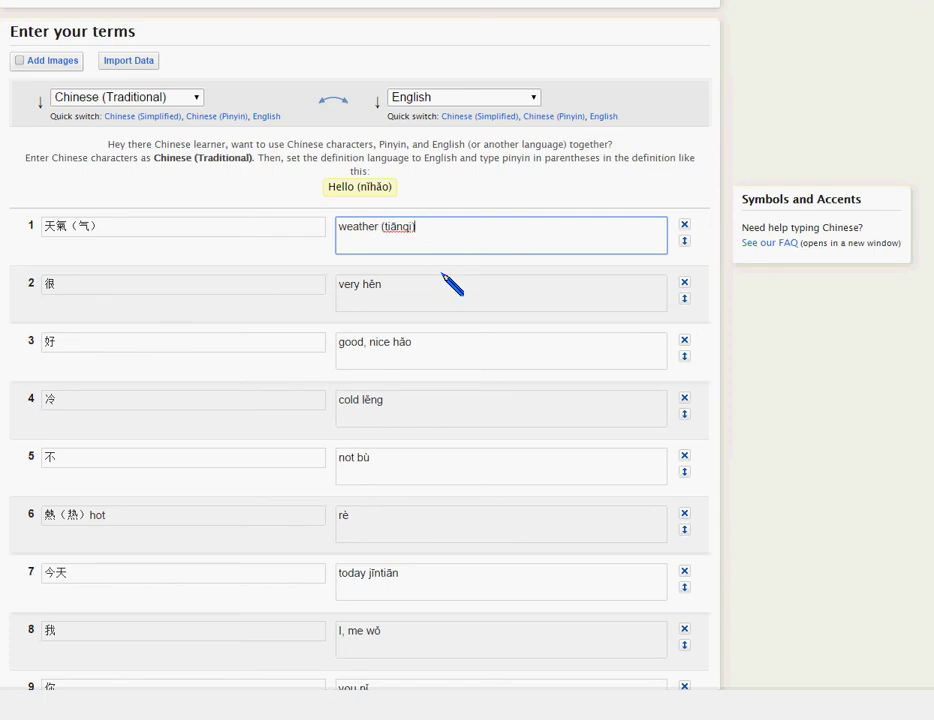
pyautogui.click(462, 305)
pyautogui.scroll(-2, 490, 333)
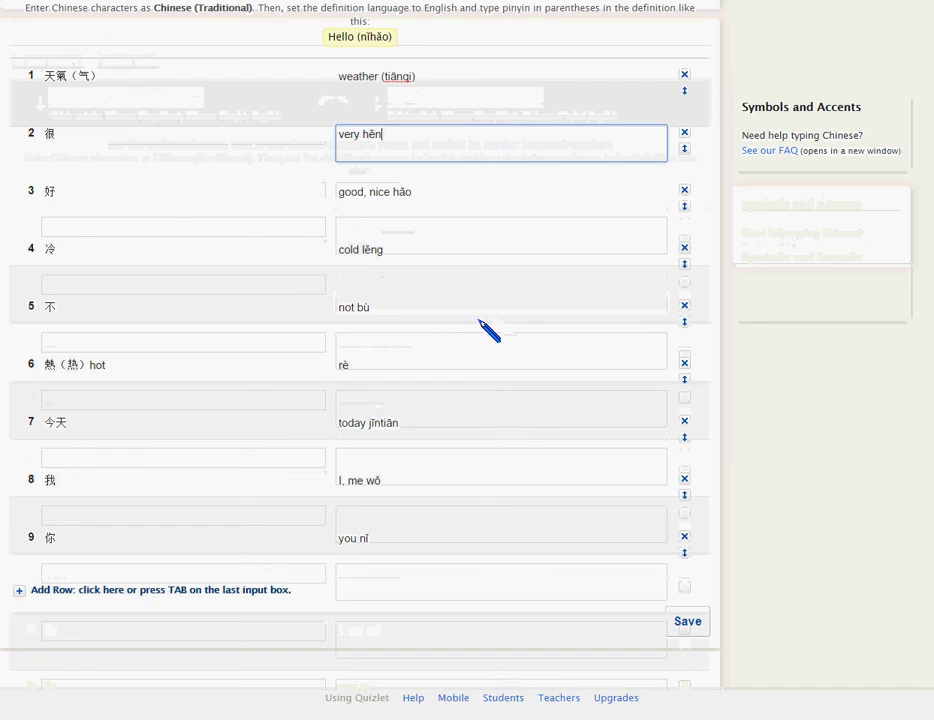
pyautogui.scroll(3, 417, 292)
pyautogui.scroll(-1, 427, 319)
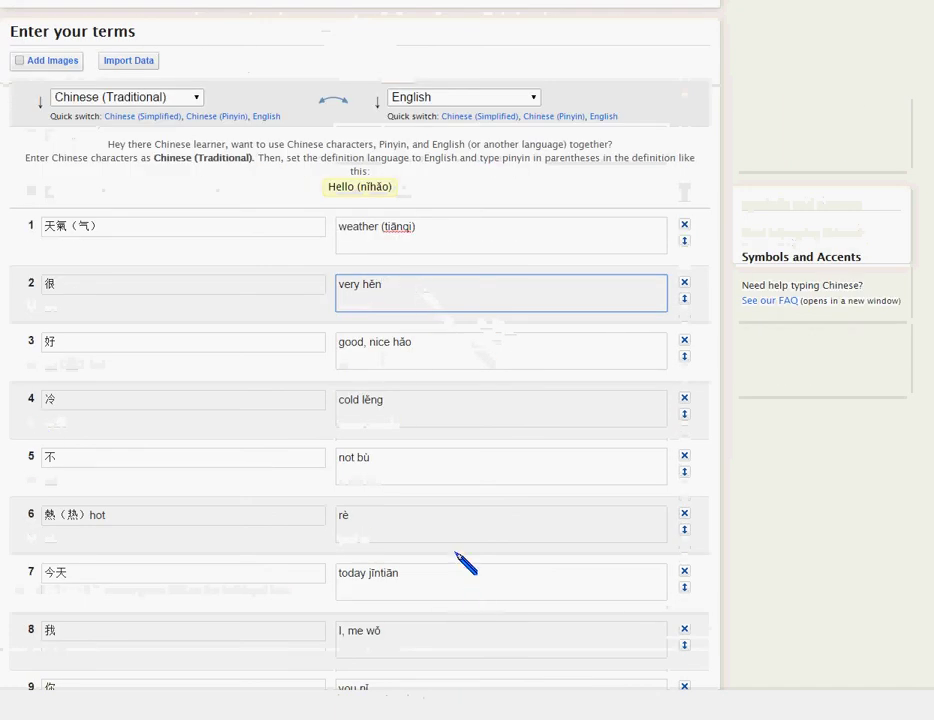
pyautogui.scroll(-2, 465, 565)
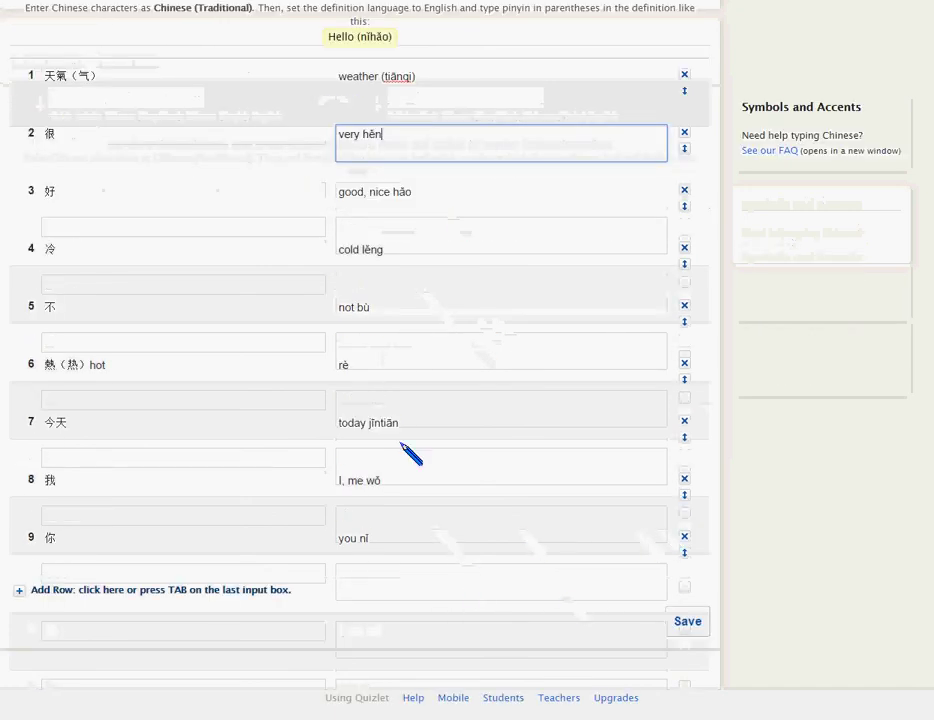
# - Save the set and review its page listing all nine terms and definitions
pyautogui.click(688, 620)
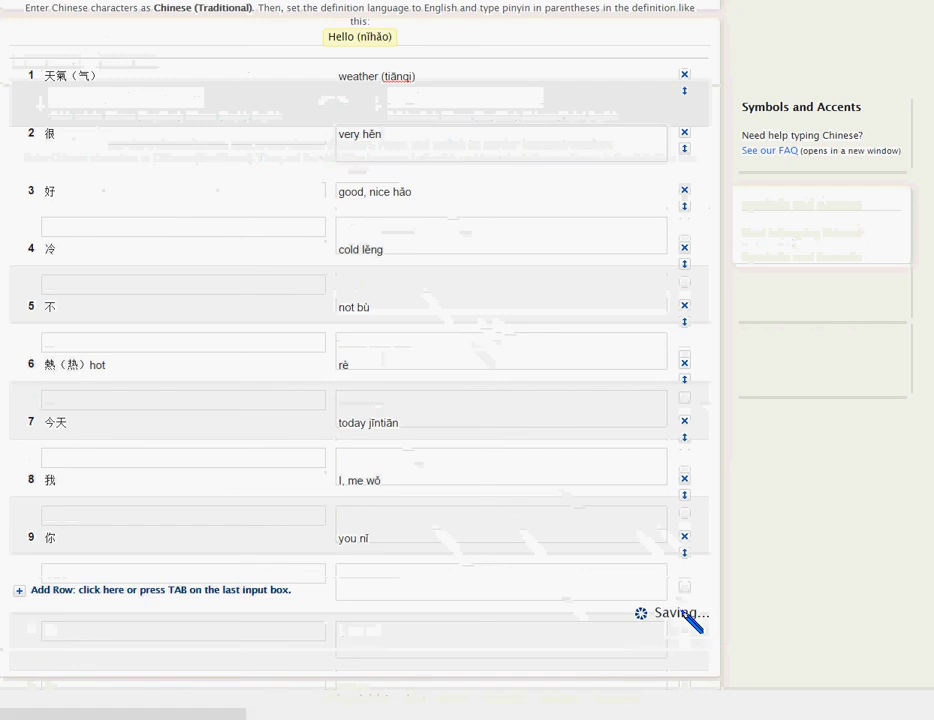
pyautogui.scroll(-2, 675, 490)
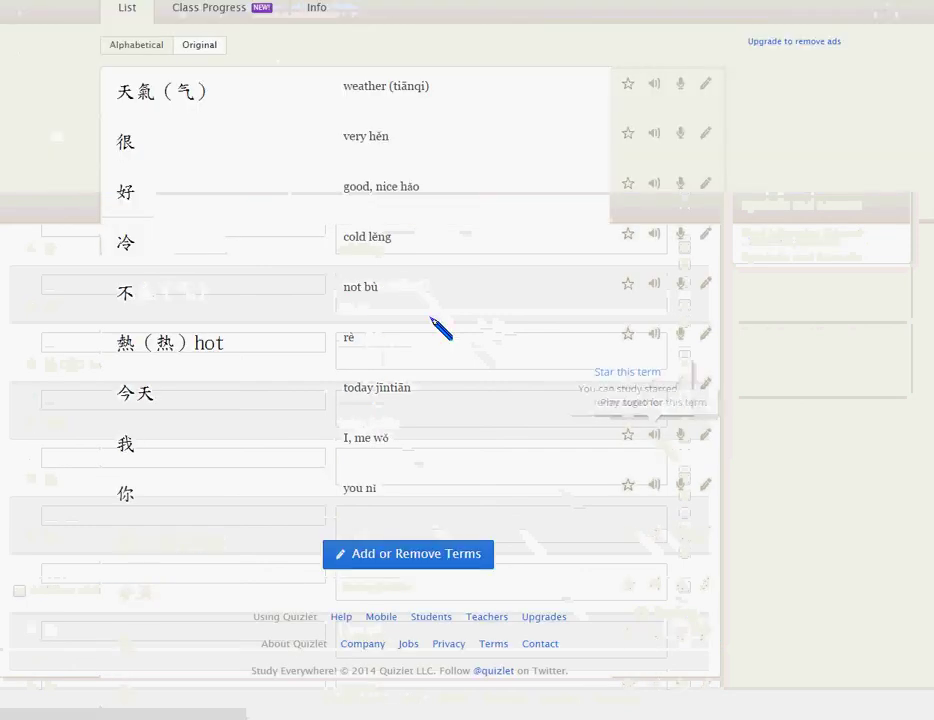
pyautogui.scroll(1, 85, 192)
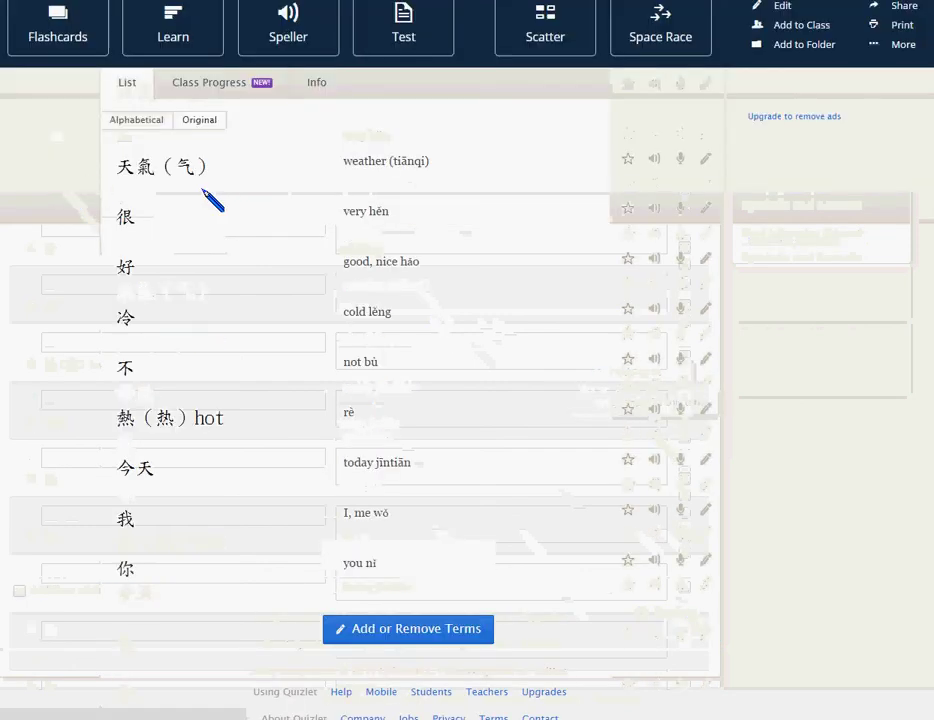
pyautogui.scroll(1, 229, 235)
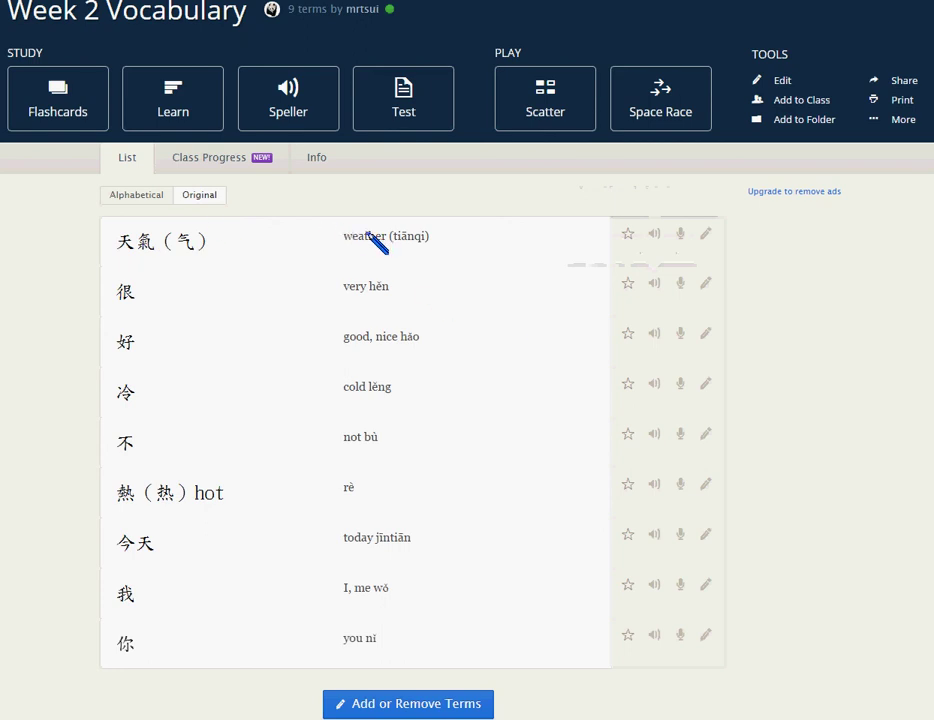
pyautogui.scroll(-1, 331, 444)
pyautogui.scroll(1, 331, 444)
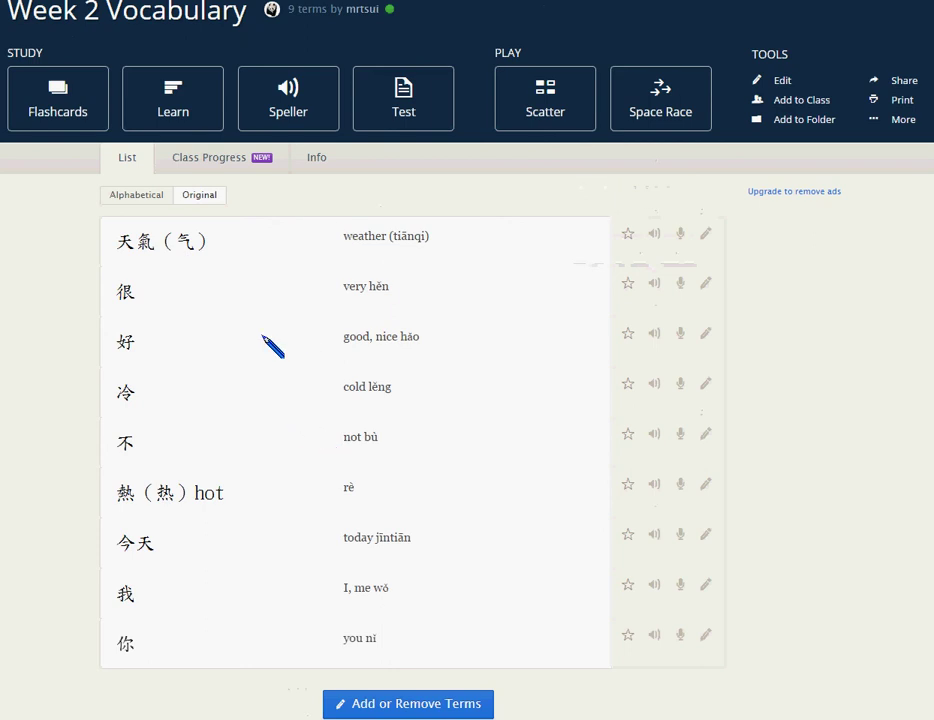
pyautogui.click(76, 109)
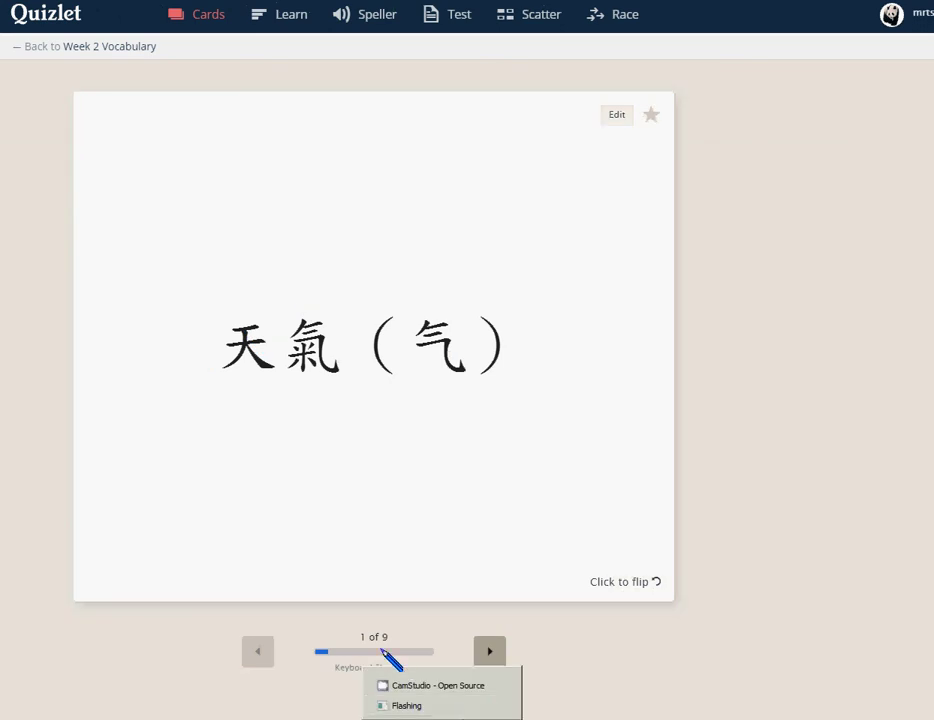
pyautogui.click(567, 315)
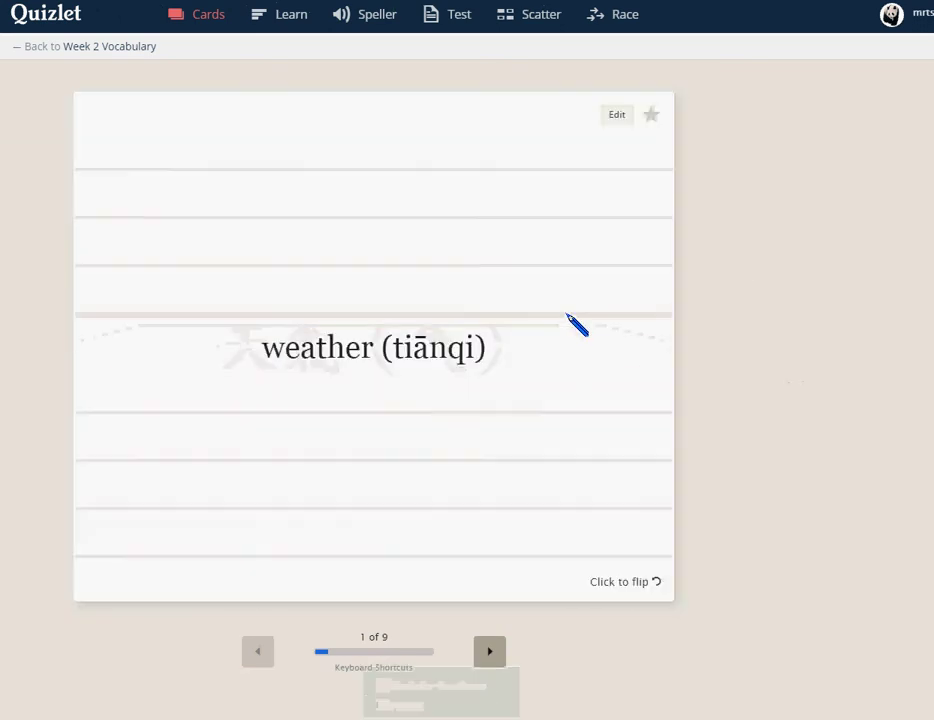
pyautogui.click(567, 316)
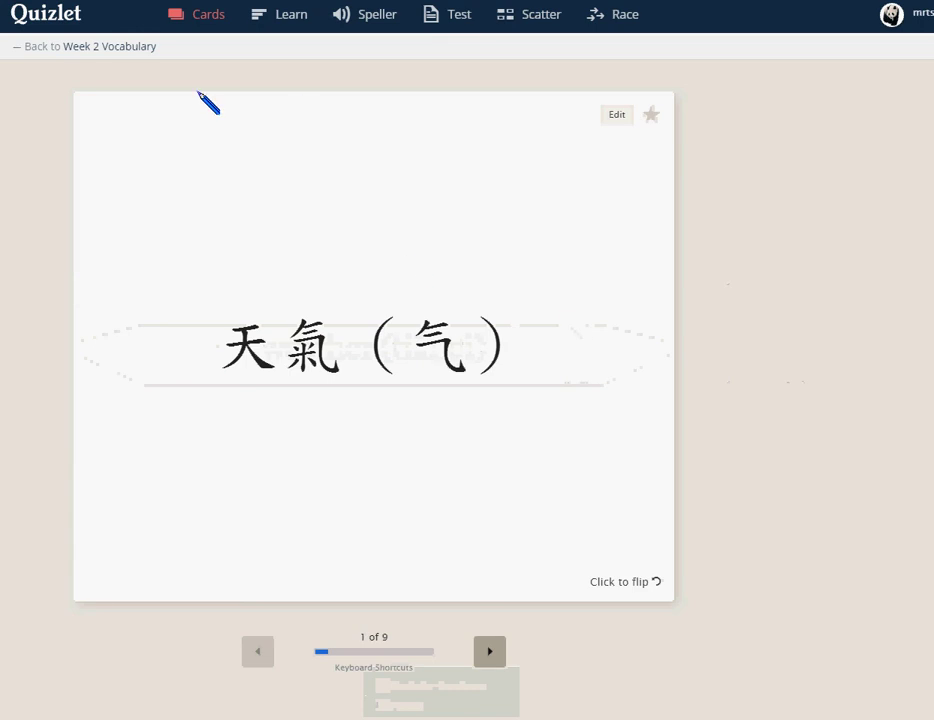
pyautogui.click(62, 46)
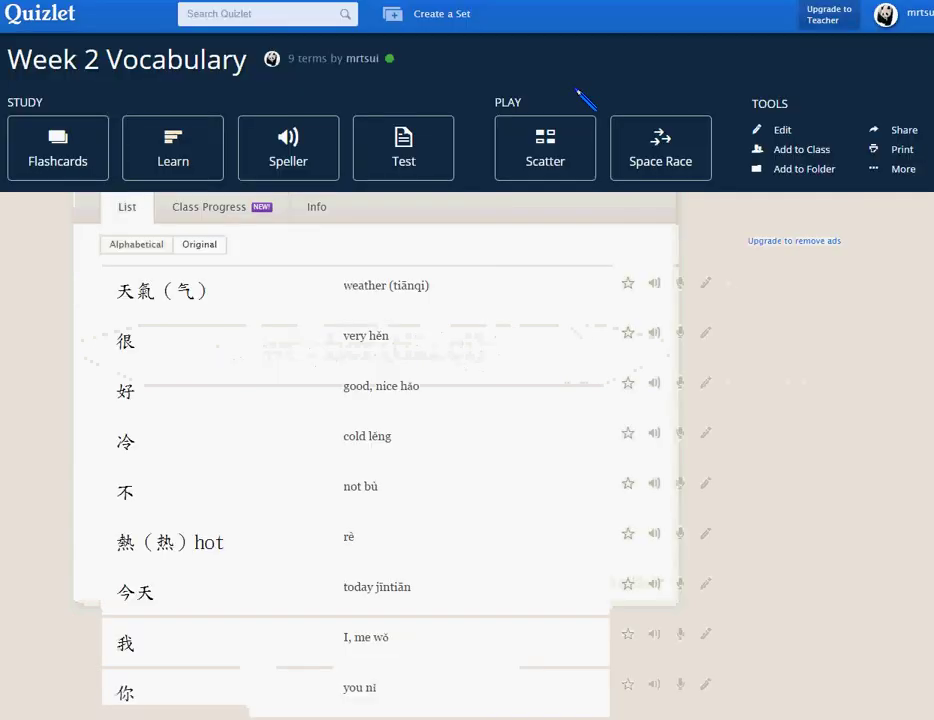